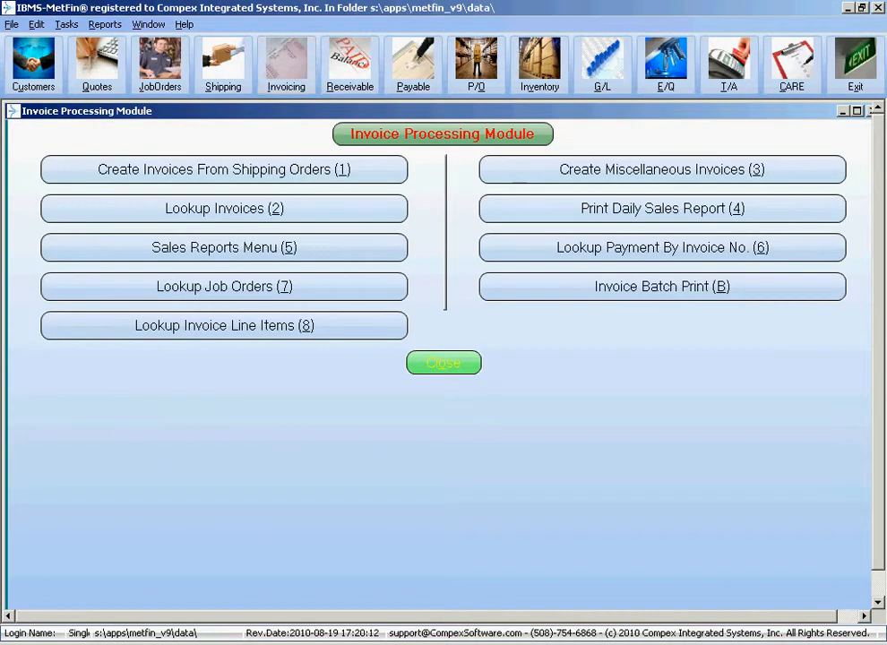
# Create a new miscellaneous invoice and bill it to Control Mfg. Company, Inc
pyautogui.click(662, 170)
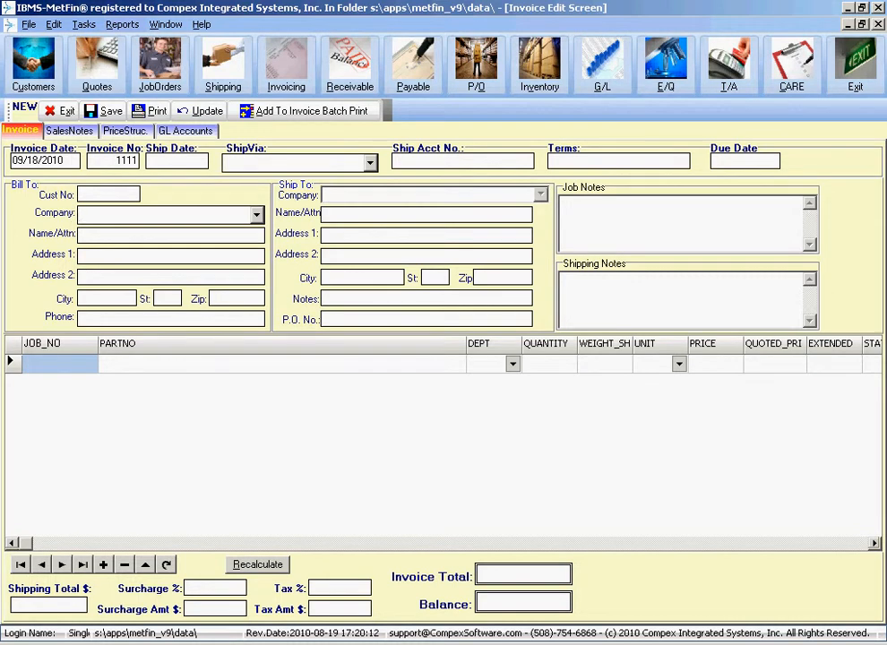
pyautogui.click(257, 215)
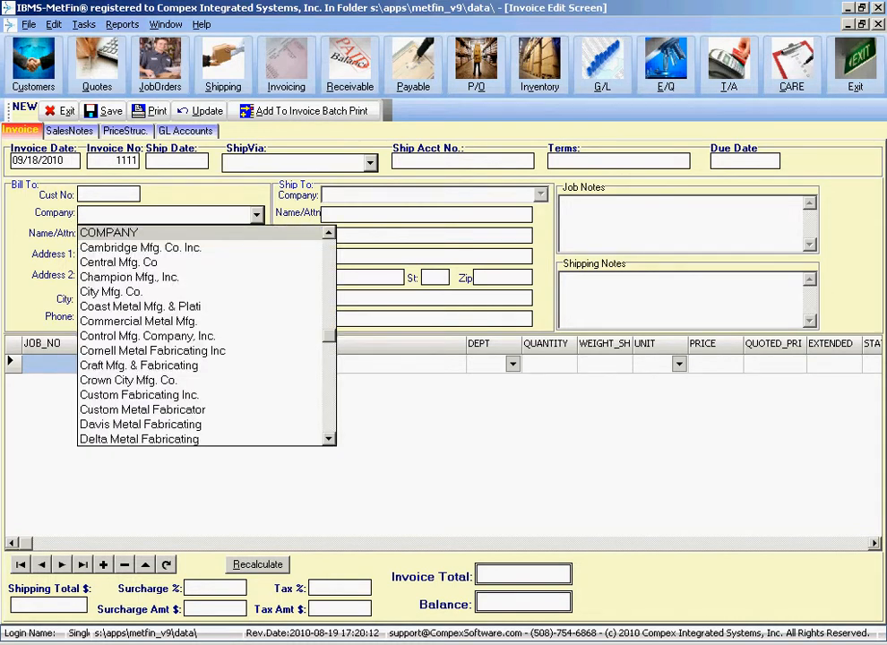
pyautogui.write('CONTRol Mfg. Company, Inc.')
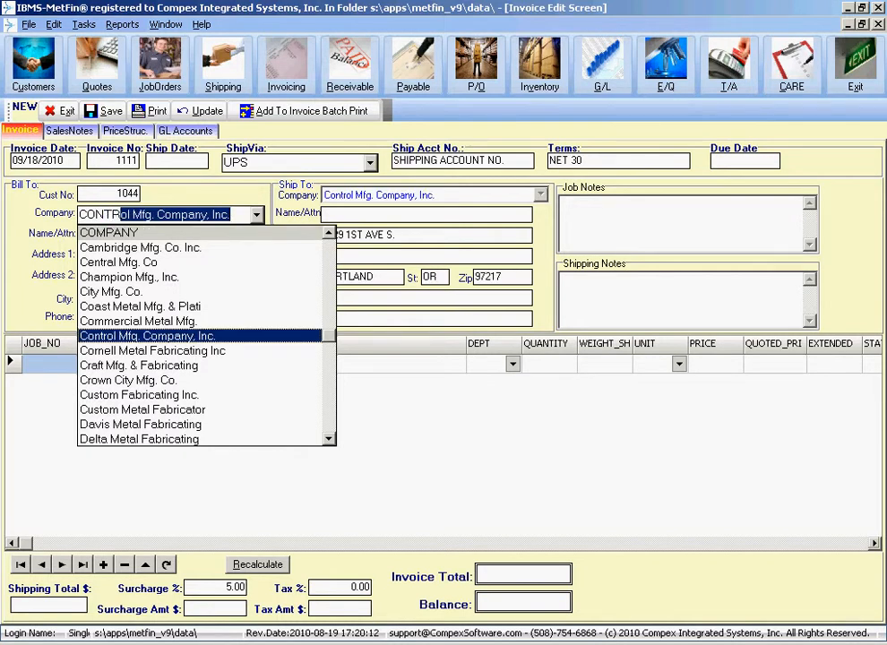
pyautogui.press('Return')
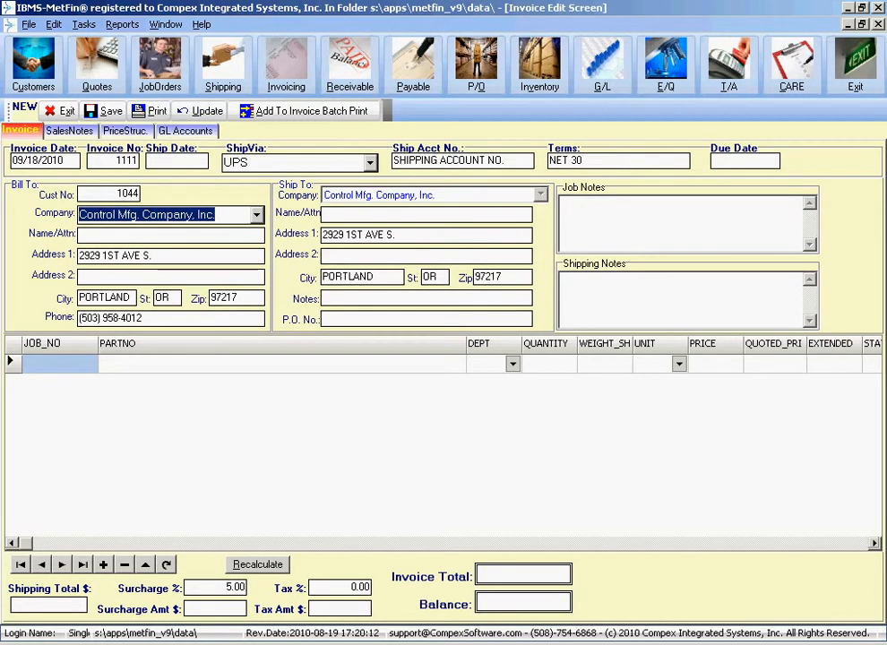
pyautogui.click(54, 161)
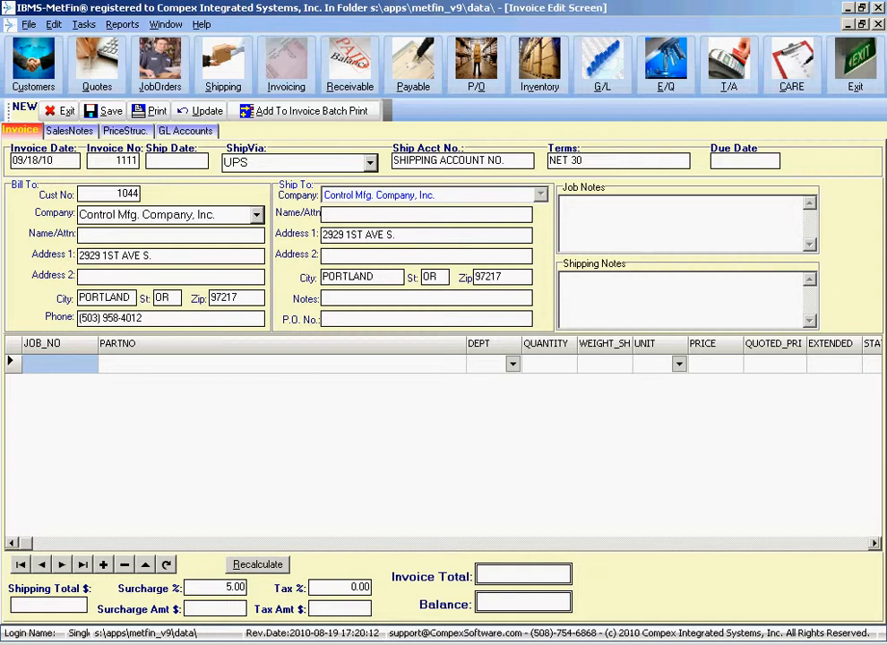
pyautogui.press('Tab')
pyautogui.moveTo(109, 161); pyautogui.dragTo(88, 161)
# Enter "CREDIT MEMO INV 1070" in the ship-to notes and fill in the purchase order number
pyautogui.click(376, 299)
pyautogui.write('CREDIT MEMO -')
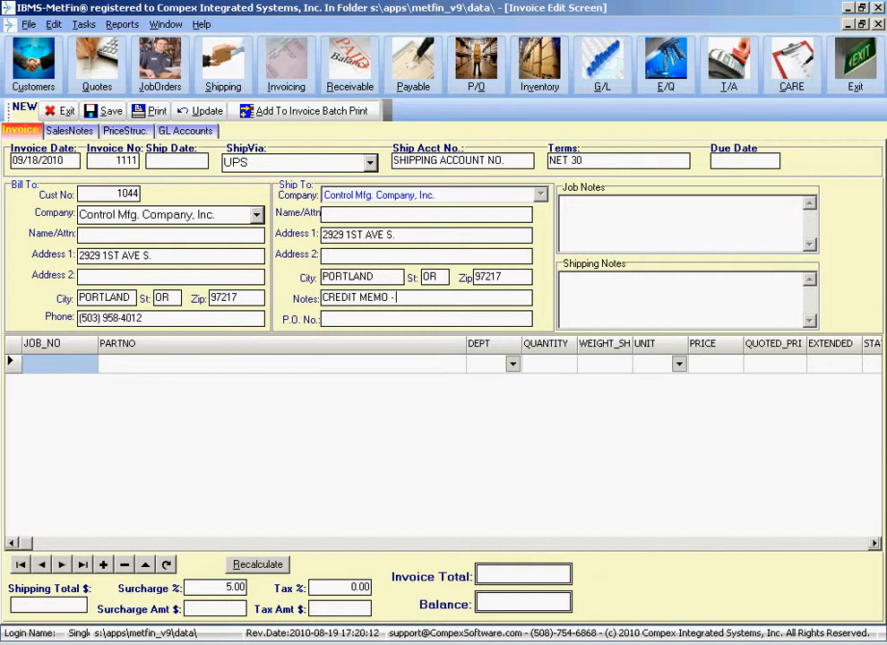
pyautogui.write('1070')
pyautogui.press('Left')
pyautogui.press('Left')
pyautogui.press('Left')
pyautogui.press('BackSpace')
pyautogui.write('INV')
pyautogui.press('Tab')
pyautogui.write('P12345')
# Describe the first line item's part as "CREDIT MEMO / INV 1070 PER JV"
pyautogui.click(282, 363)
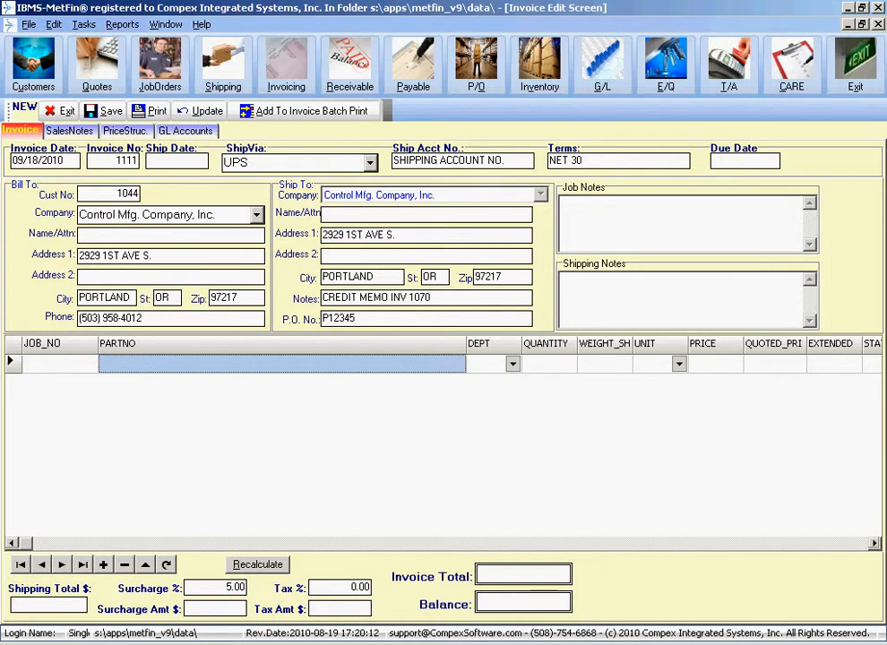
pyautogui.click(282, 364)
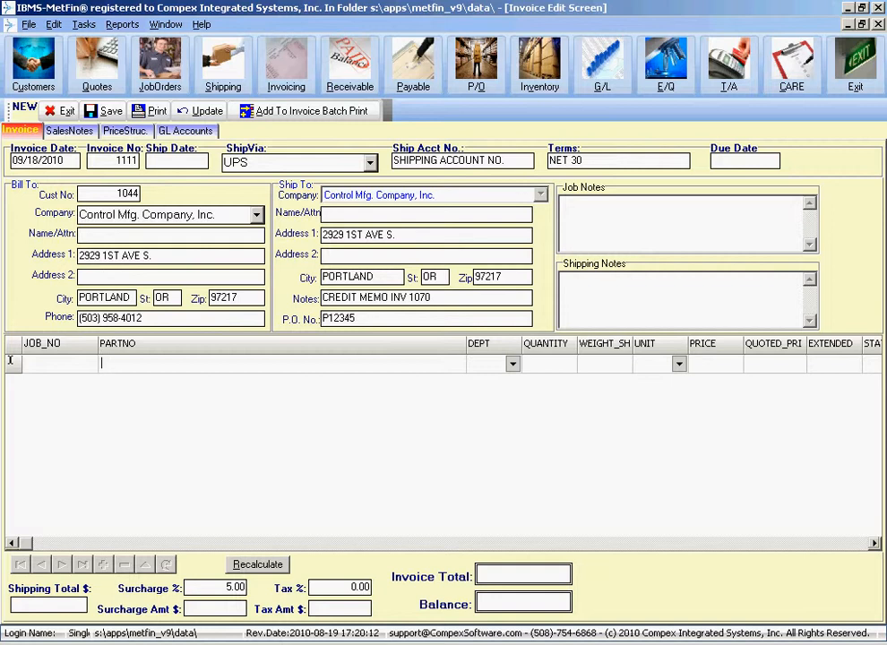
pyautogui.write('CREM')
pyautogui.write('IT MEMO / ')
pyautogui.write('INV')
pyautogui.write(' 1070 ')
pyautogui.write('PER')
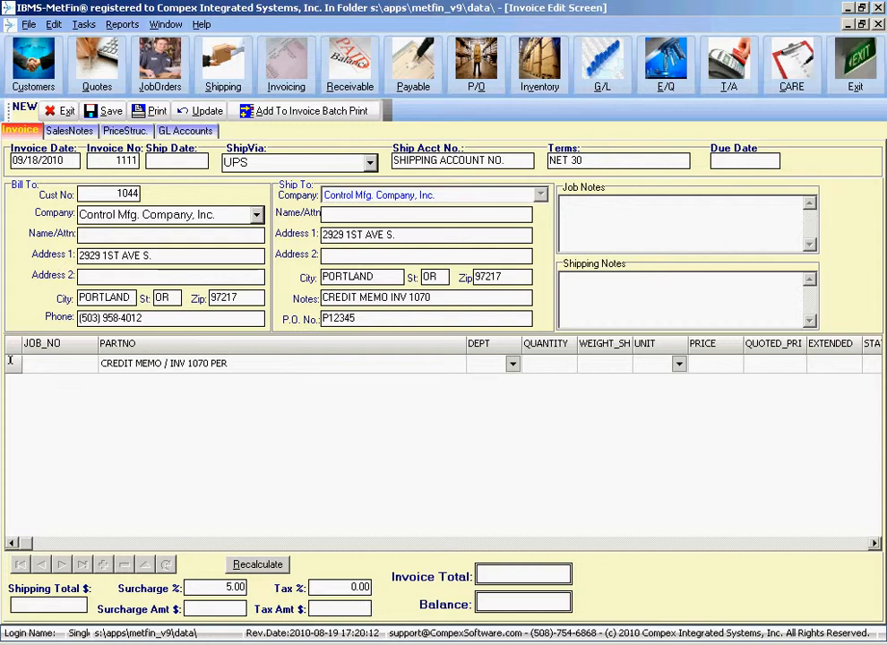
pyautogui.write('JV')
# Set the credit memo line's department to CHROME
pyautogui.press('Tab')
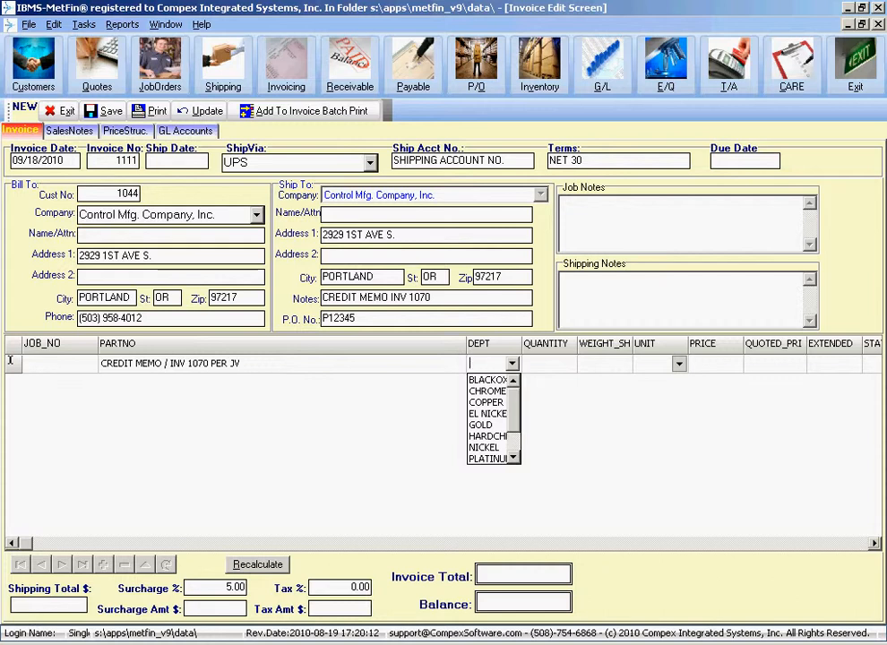
pyautogui.press('Down')
pyautogui.press('Down')
pyautogui.press('Down')
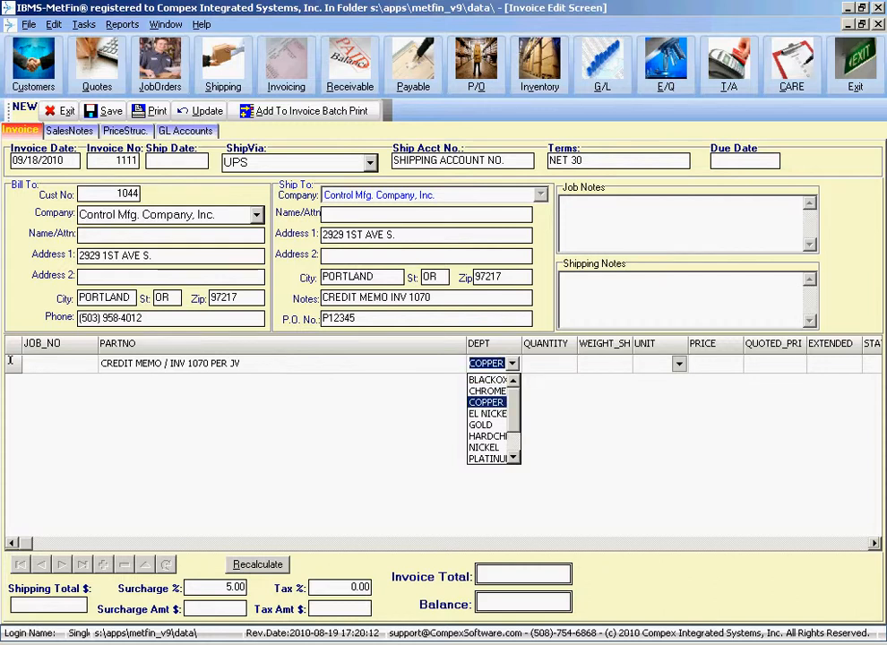
pyautogui.press('Up')
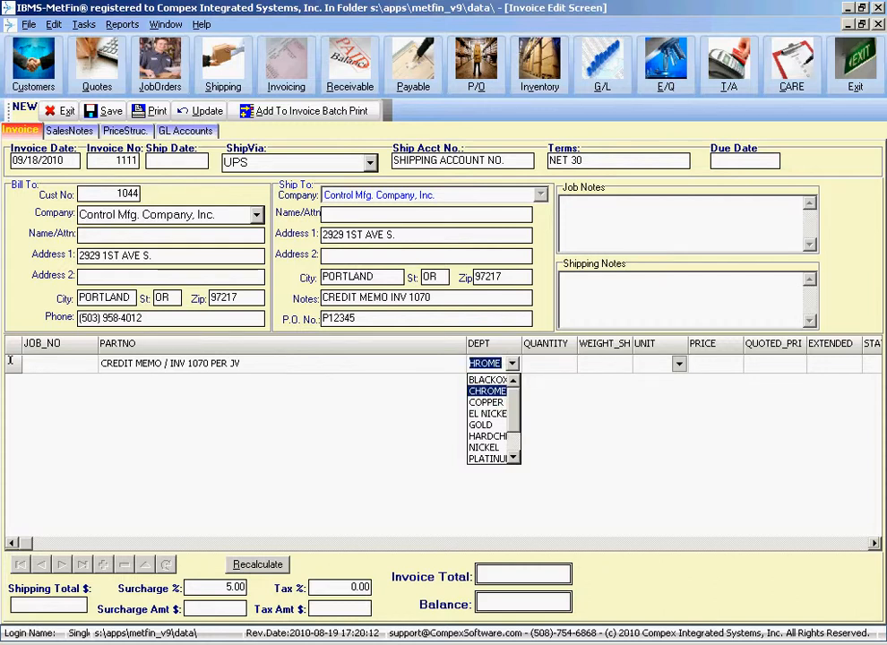
pyautogui.press('Return')
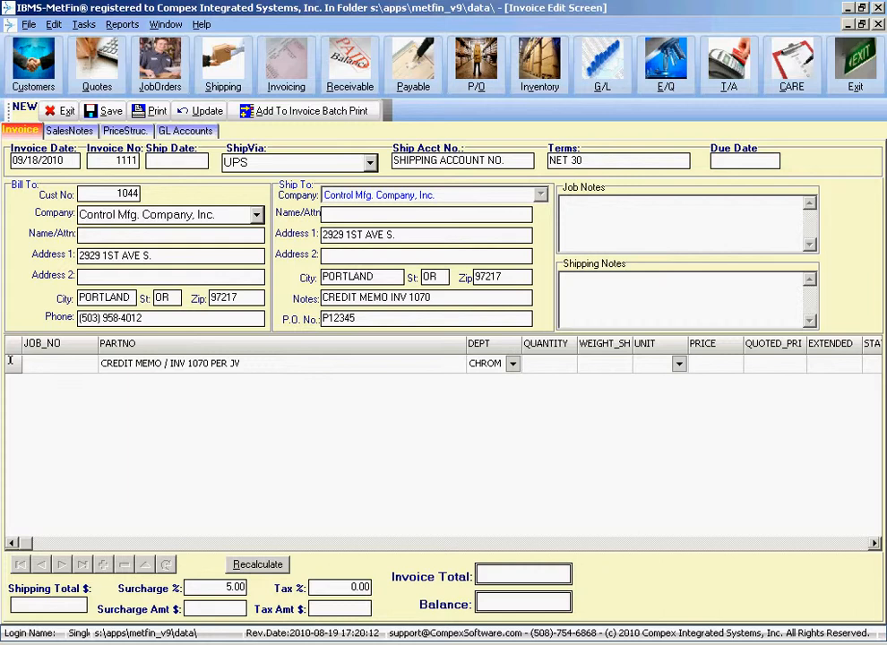
# Give the credit memo line a quantity of -1, unit EAC and a price of 1500
pyautogui.press('Tab')
pyautogui.write('-1')
pyautogui.press('Tab')
pyautogui.press('Tab')
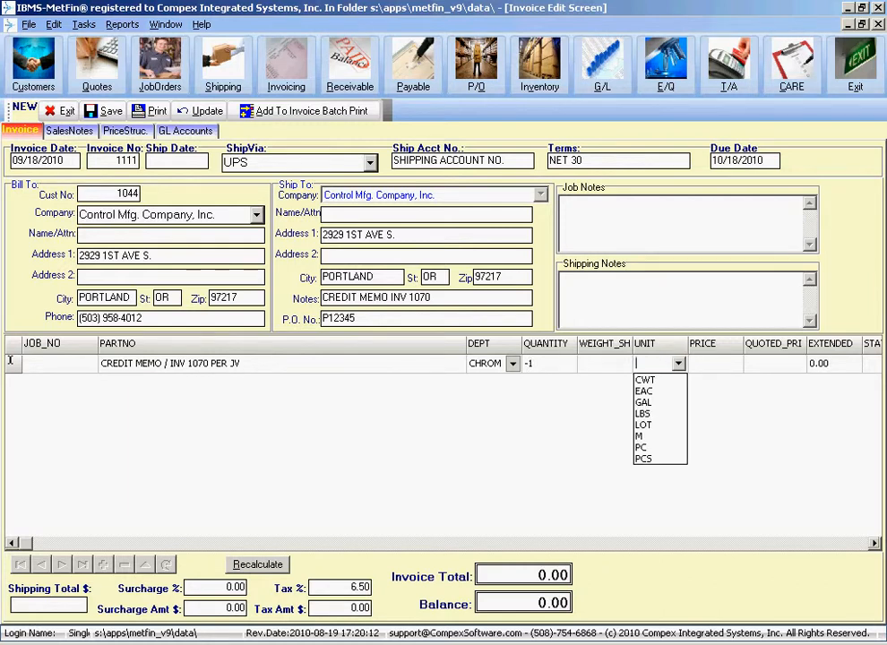
pyautogui.press('Down')
pyautogui.press('Down')
pyautogui.press('Tab')
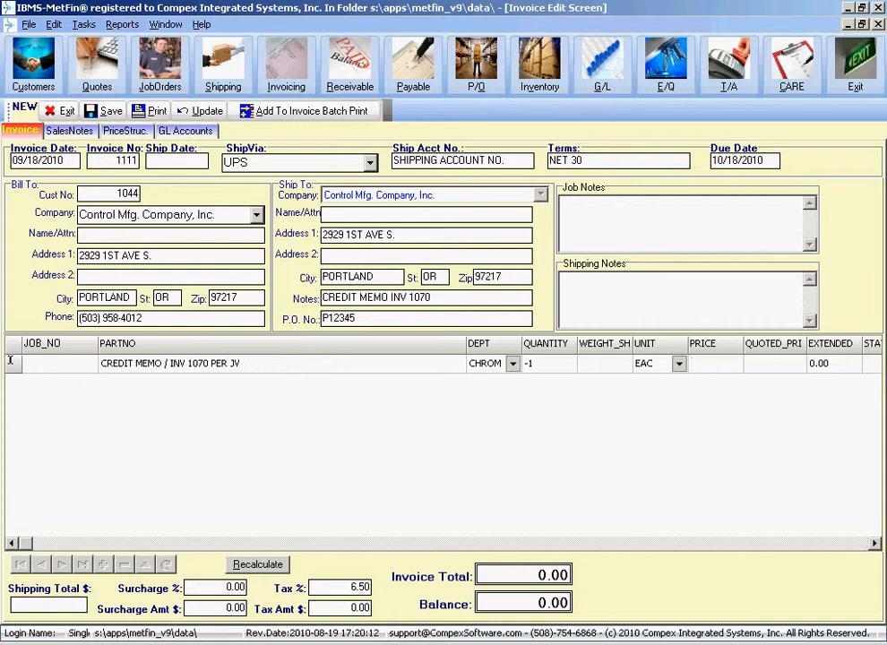
pyautogui.write('1500')
pyautogui.press('Tab')
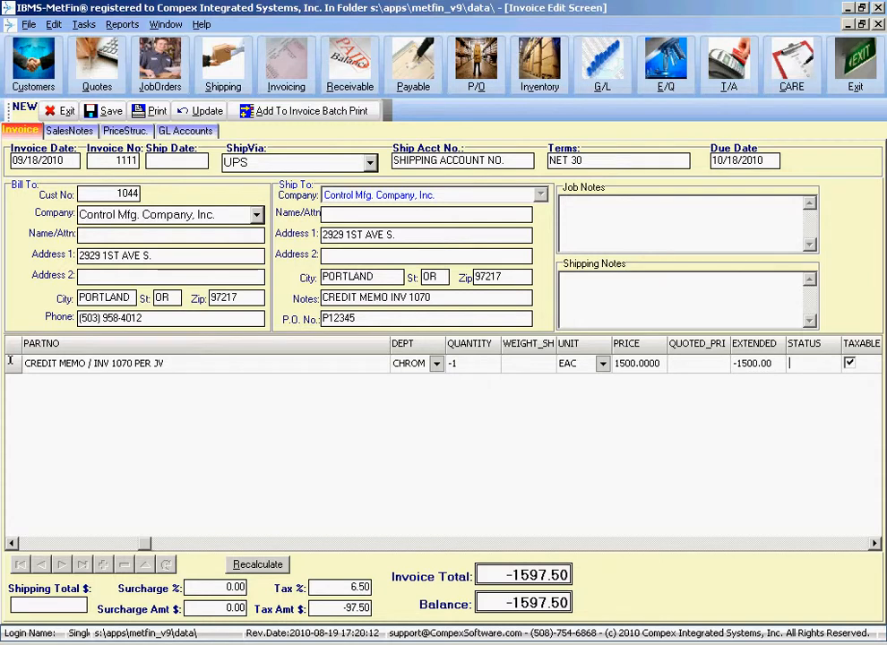
# Switch the credit line's taxable setting off and back on, recalculating the invoice after each change
pyautogui.click(340, 588)
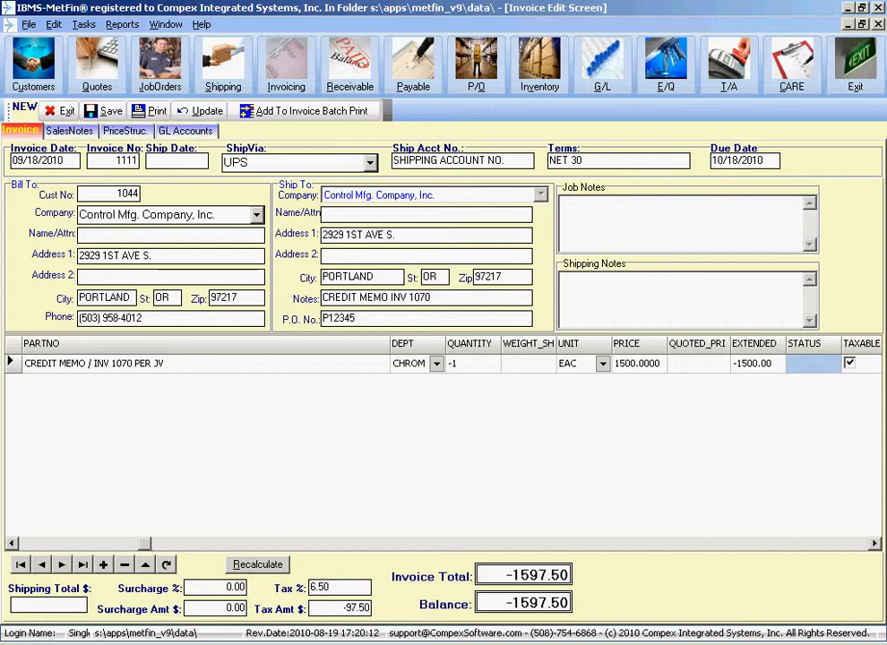
pyautogui.click(849, 362)
pyautogui.click(849, 362)
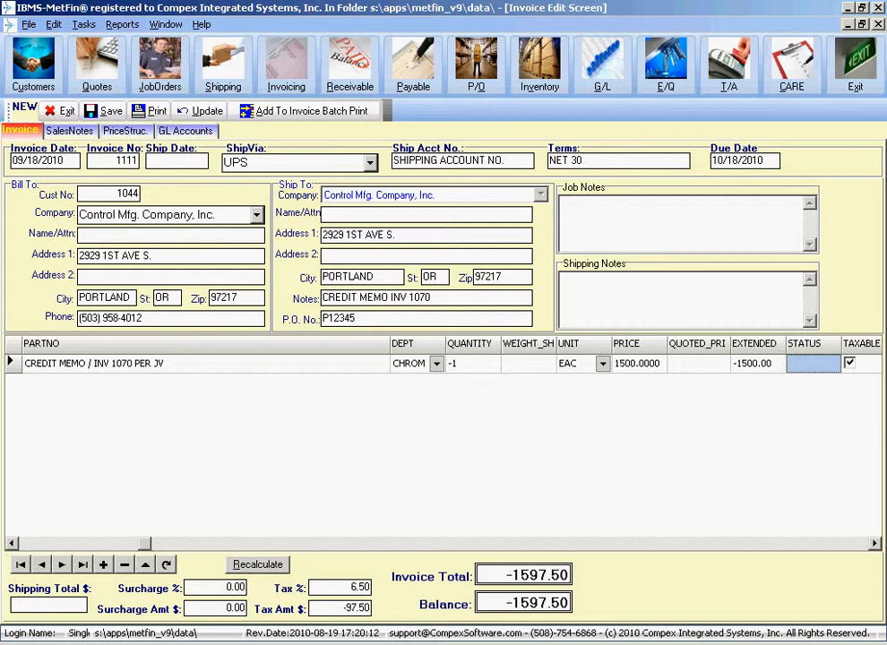
pyautogui.click(849, 363)
pyautogui.click(257, 565)
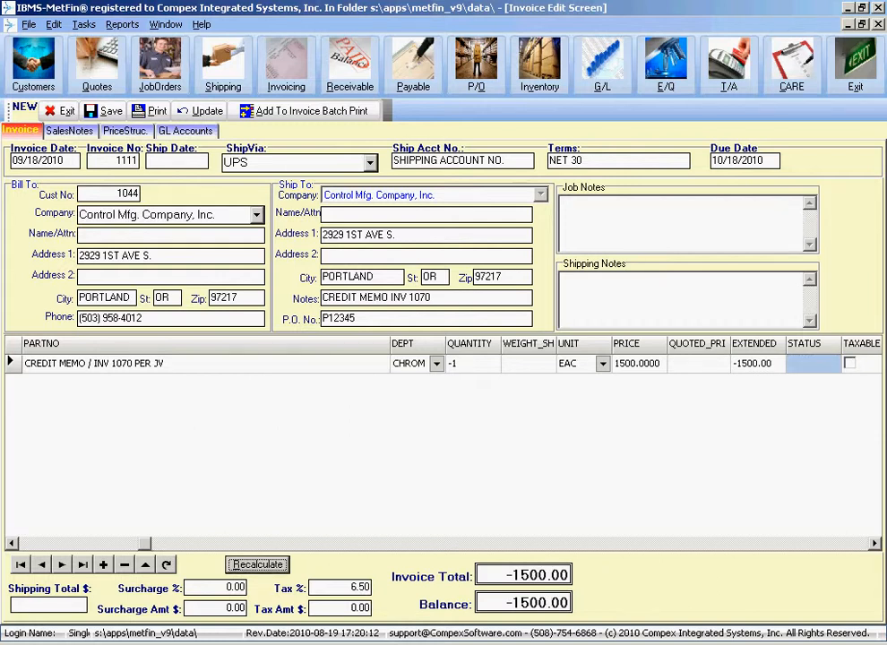
pyautogui.click(849, 362)
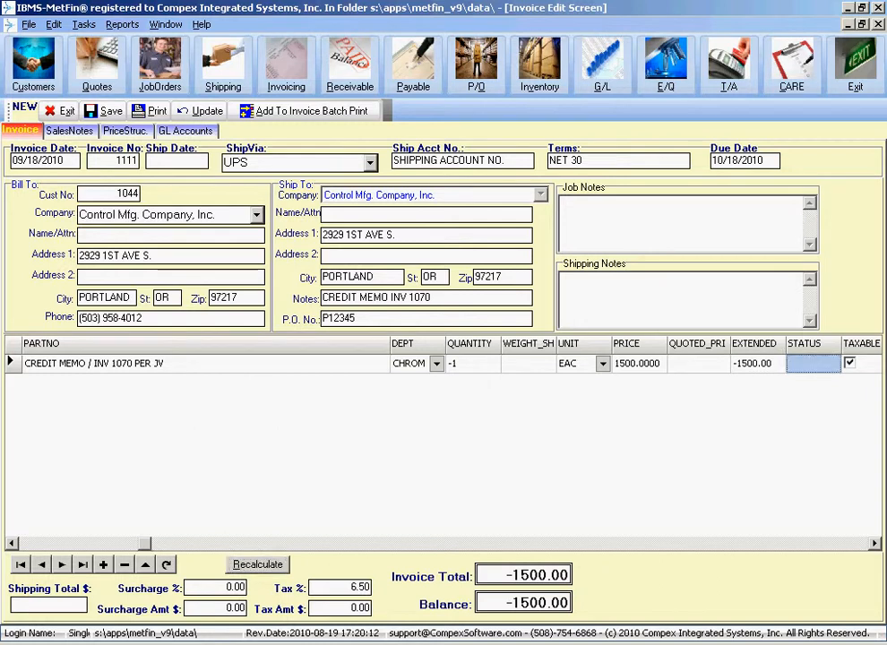
pyautogui.click(257, 564)
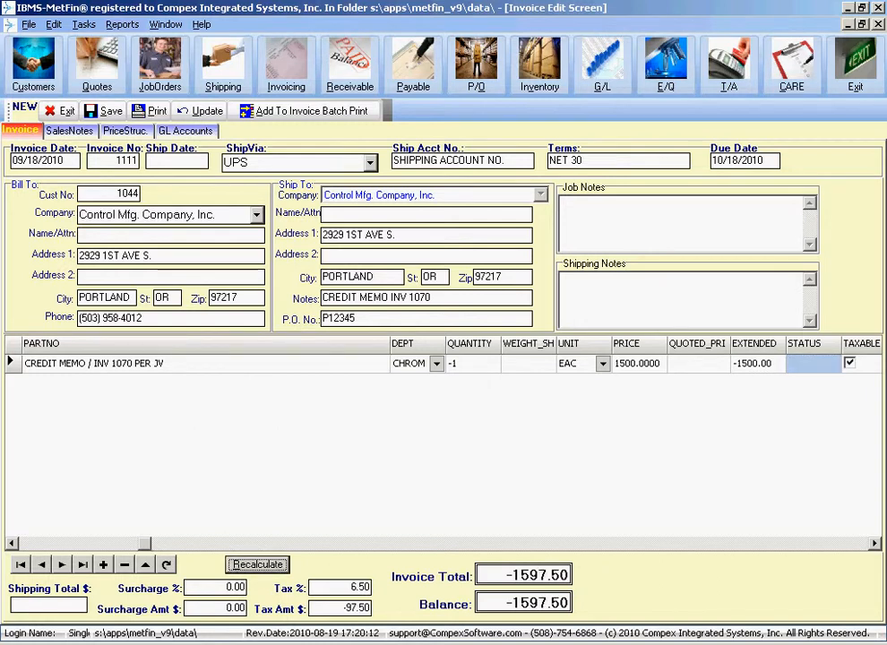
# Add a second line below the credit line with the part description "MORE NOTES"
pyautogui.click(11, 543)
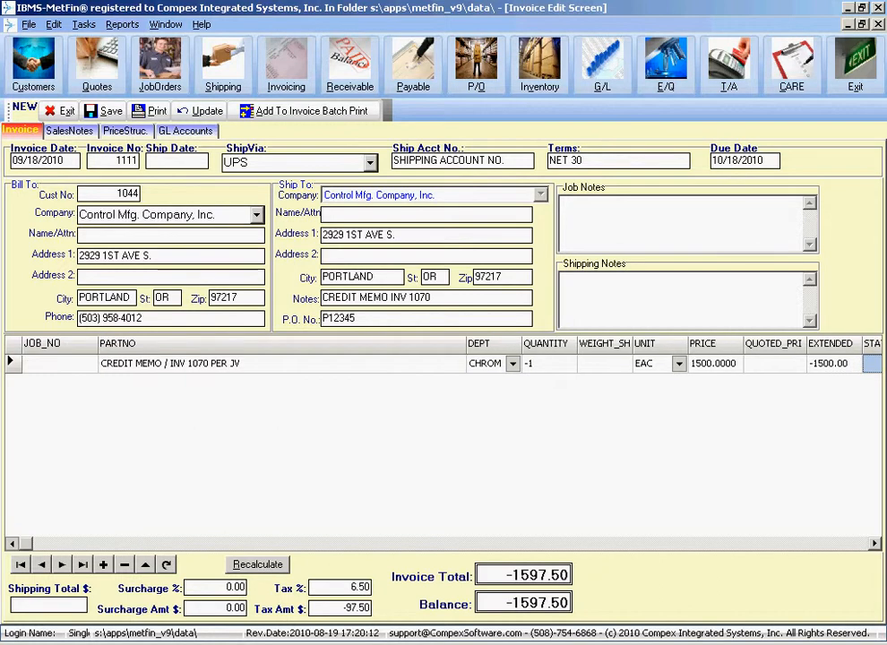
pyautogui.click(269, 363)
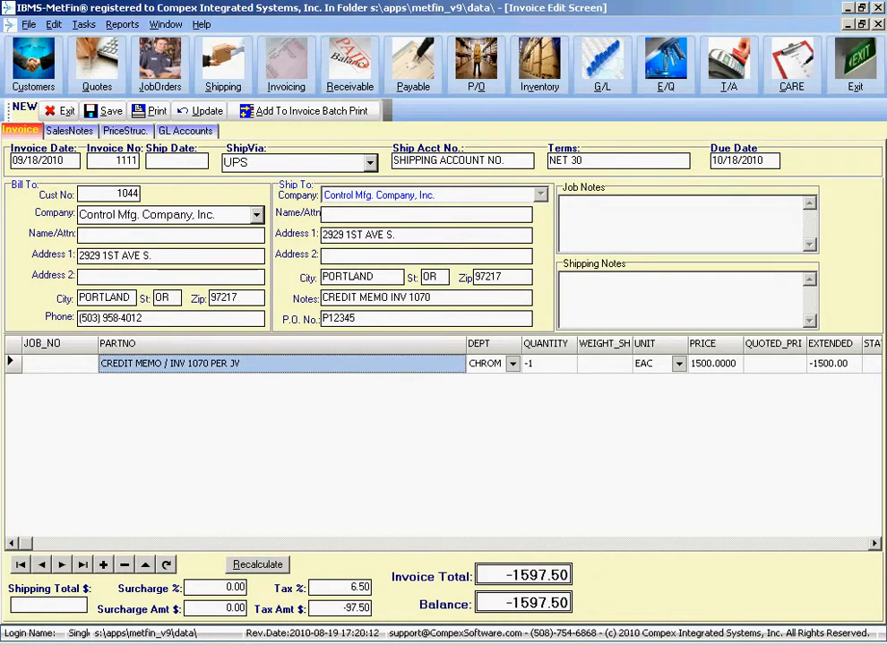
pyautogui.press('Down')
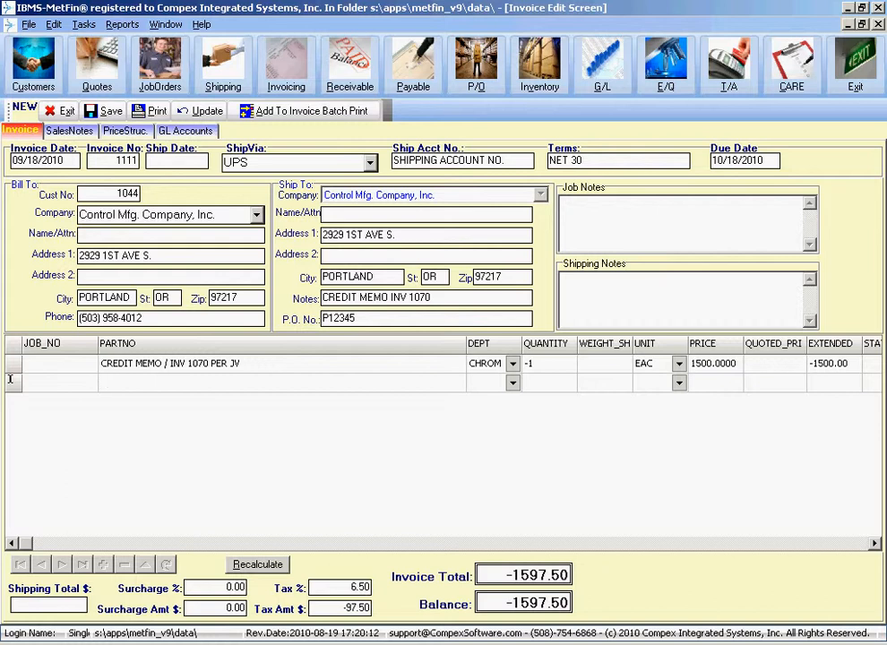
pyautogui.write('MORE NOTES')
pyautogui.press('Return')
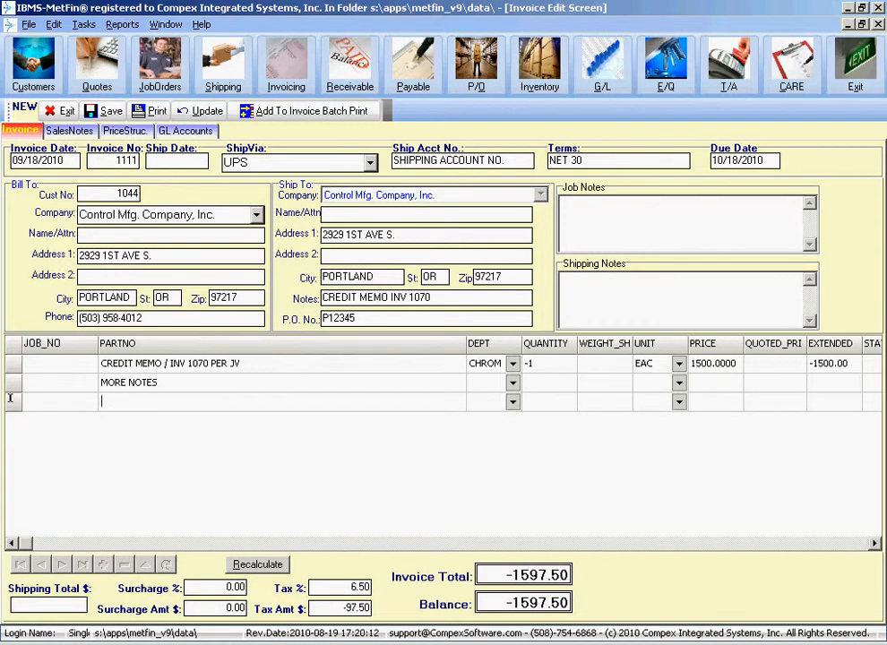
# Extend the second line's description to "MORE NOTES FOR THIS CREDIT MEM"
pyautogui.press('Up')
pyautogui.press('F2')
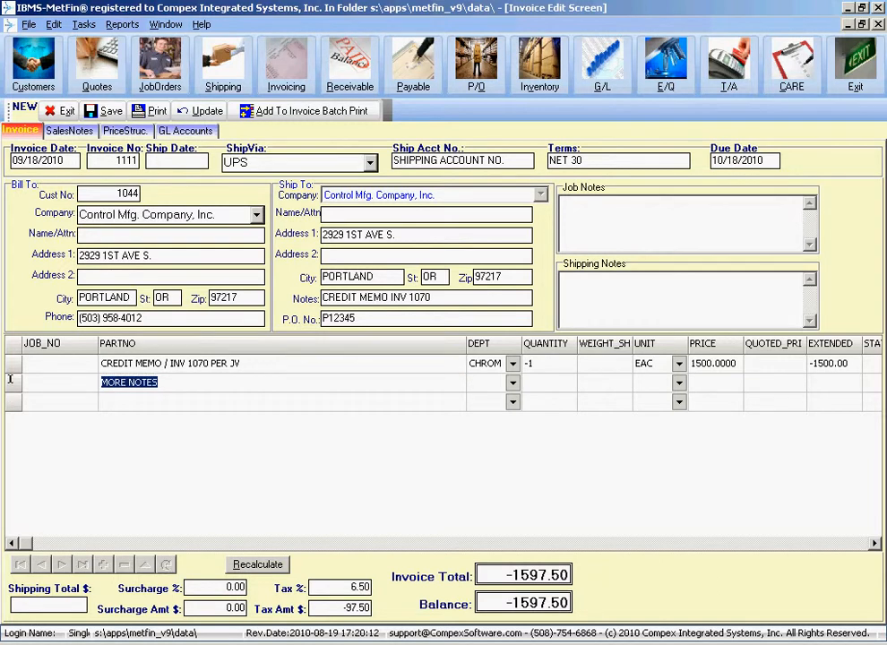
pyautogui.press('End')
pyautogui.write('FOR ')
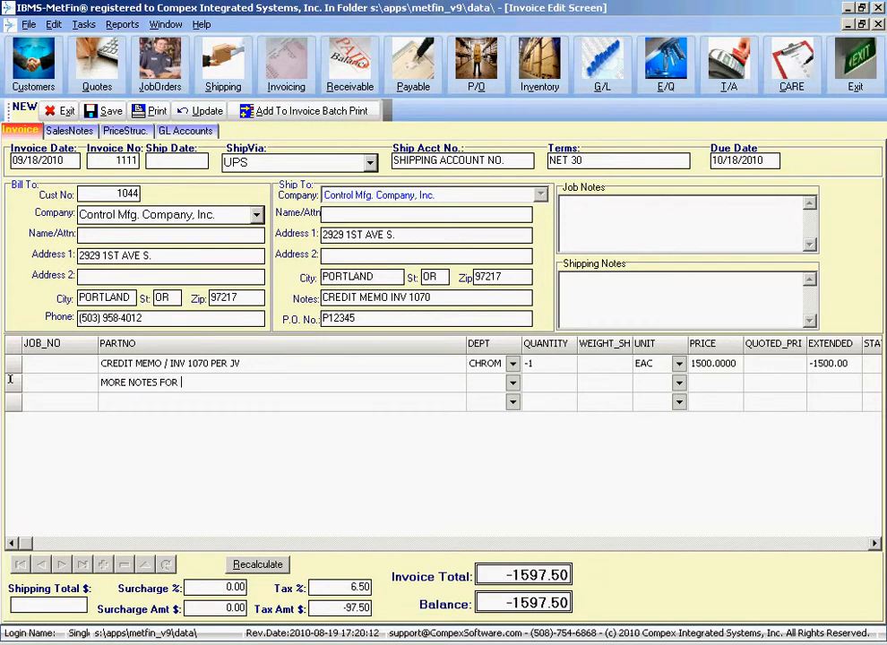
pyautogui.write('THIS CREDIT MEM')
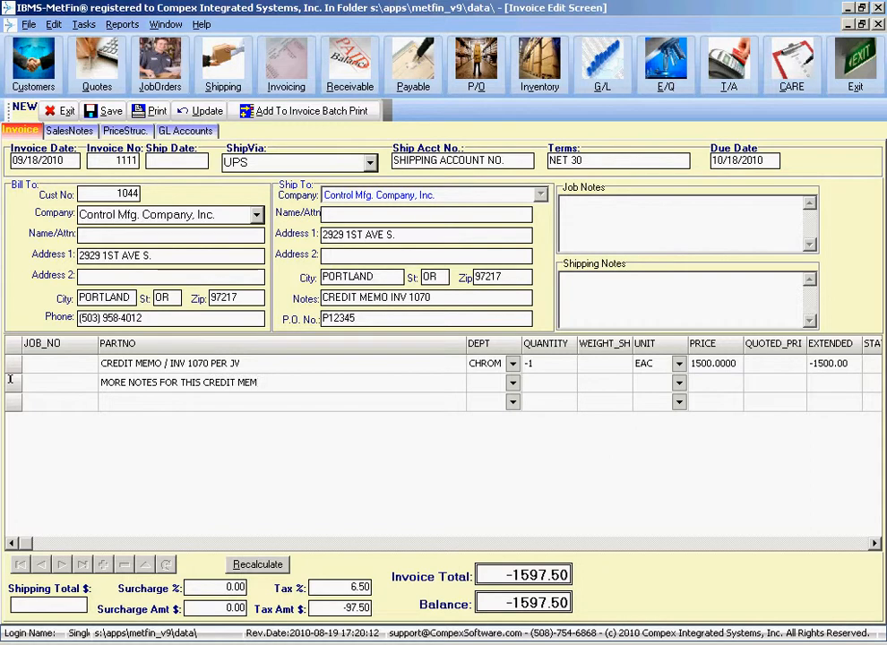
# Open the print preview of the credit memo and examine its header, notes and line items
pyautogui.click(152, 111)
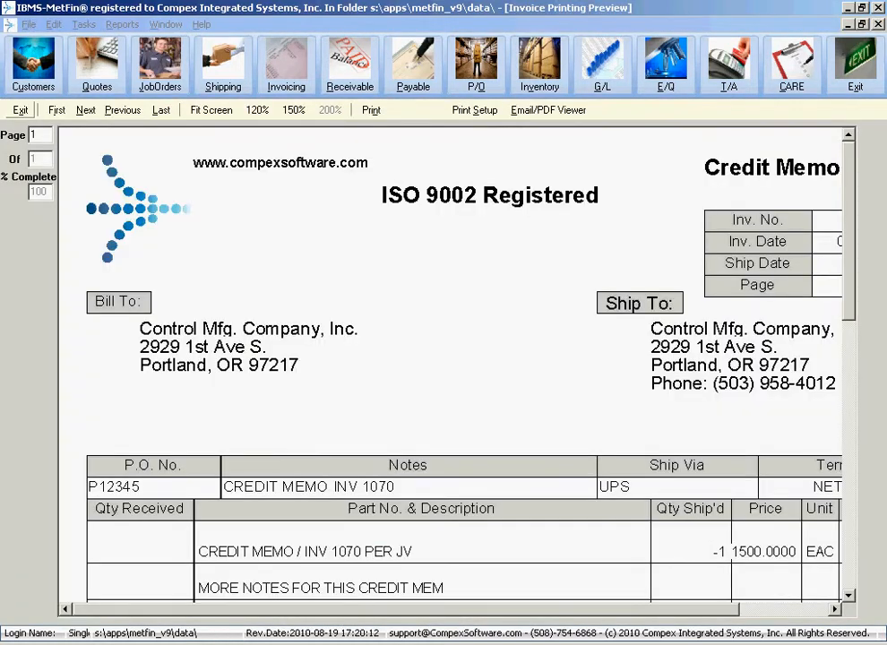
pyautogui.moveTo(484, 403); pyautogui.dragTo(380, 156)
pyautogui.moveTo(380, 538); pyautogui.dragTo(384, 421)
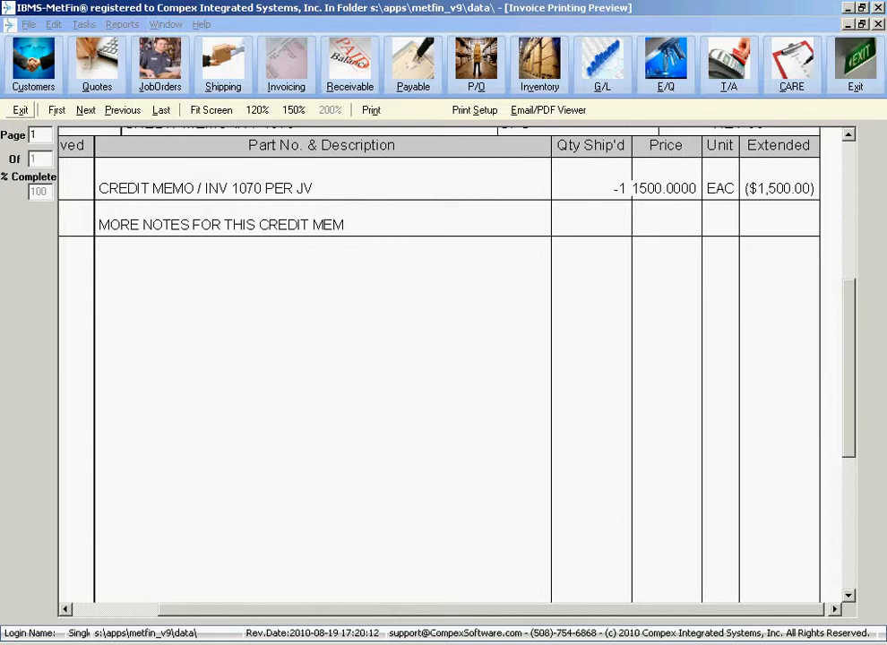
pyautogui.moveTo(384, 421); pyautogui.dragTo(406, 576)
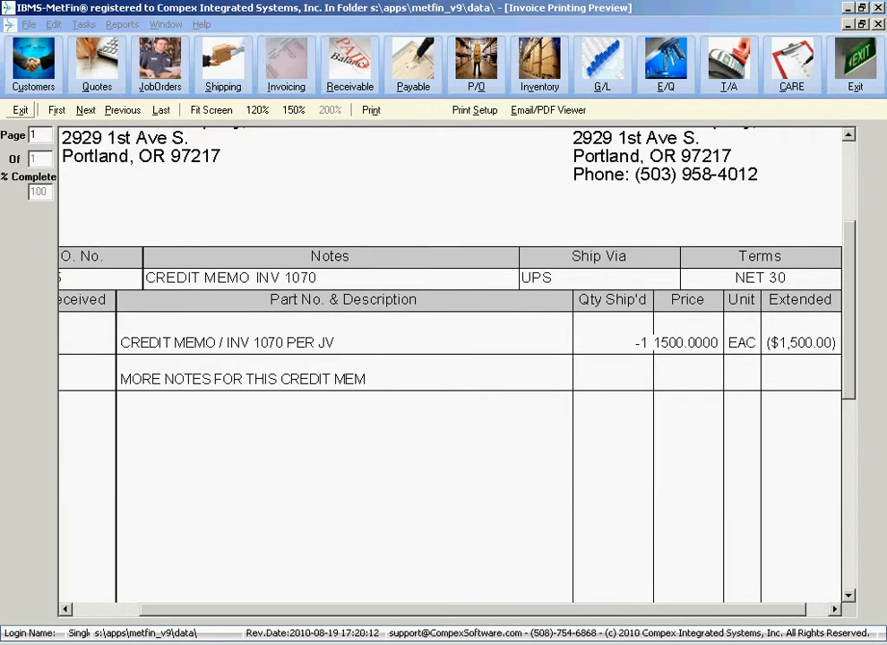
pyautogui.moveTo(406, 575); pyautogui.dragTo(461, 499)
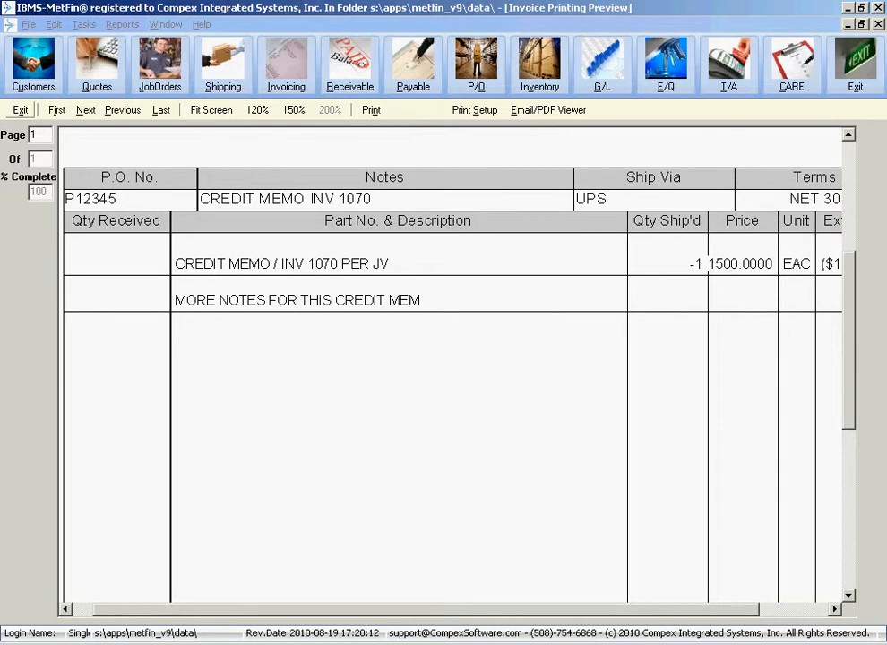
pyautogui.moveTo(461, 499); pyautogui.dragTo(404, 630)
# Close the print preview, the invoice directory and the invoice processing module
pyautogui.click(20, 110)
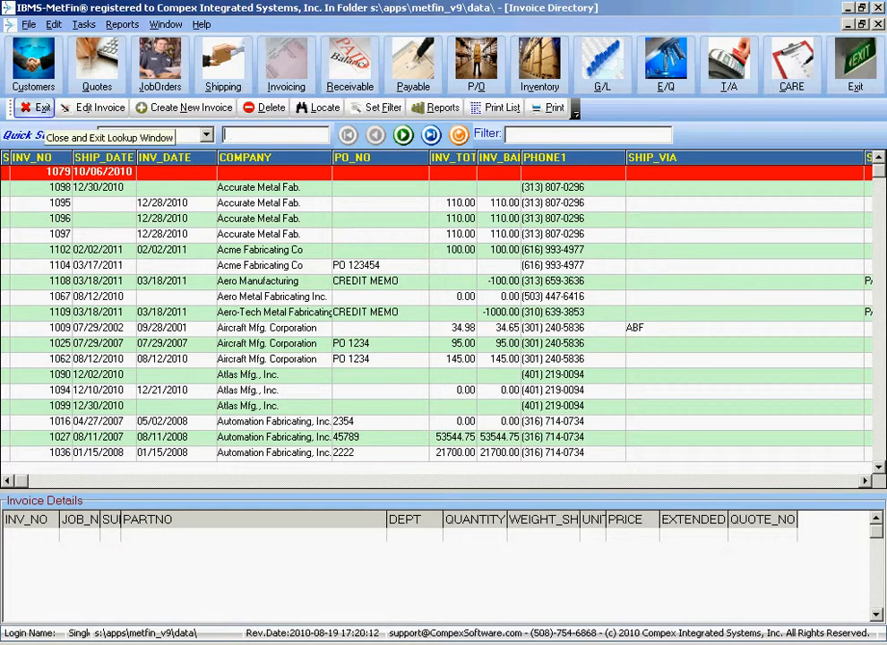
pyautogui.click(36, 107)
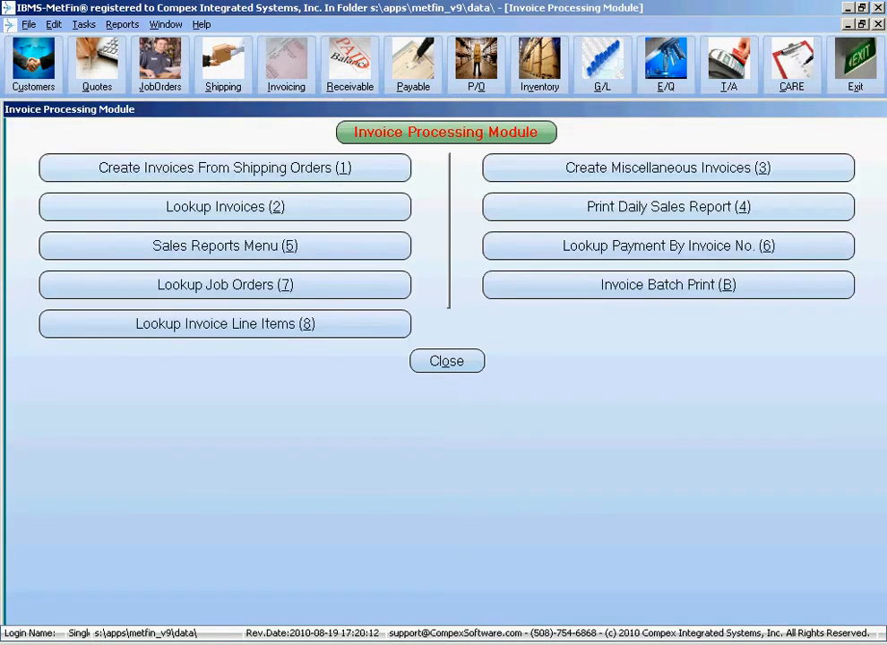
pyautogui.click(447, 361)
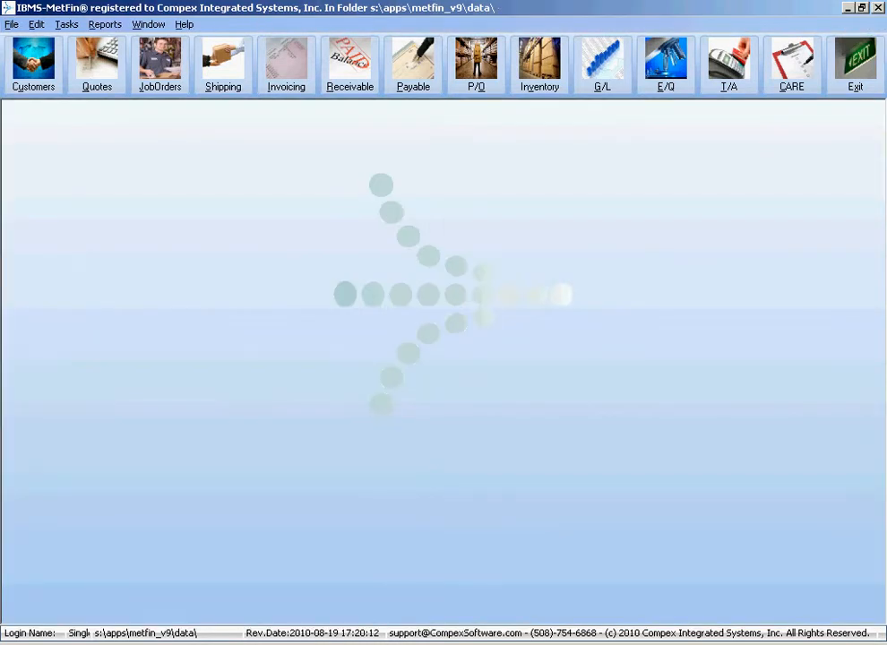
# Start a new payment/credit application in Accounts Receivable for the customer Control Mfg. Company, Inc
pyautogui.click(349, 63)
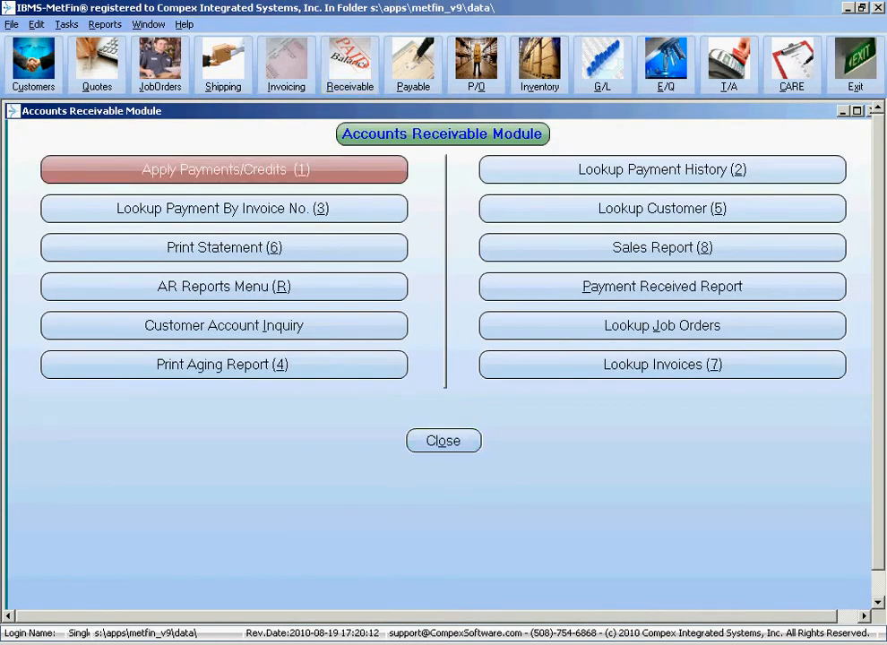
pyautogui.click(334, 176)
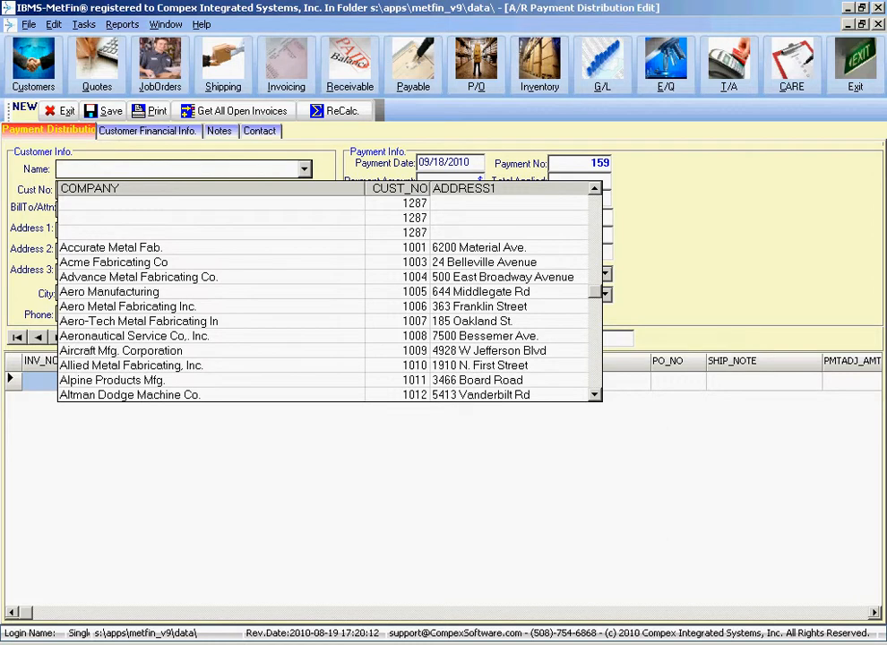
pyautogui.write('CONTROL MFG. COMPANY, INC.')
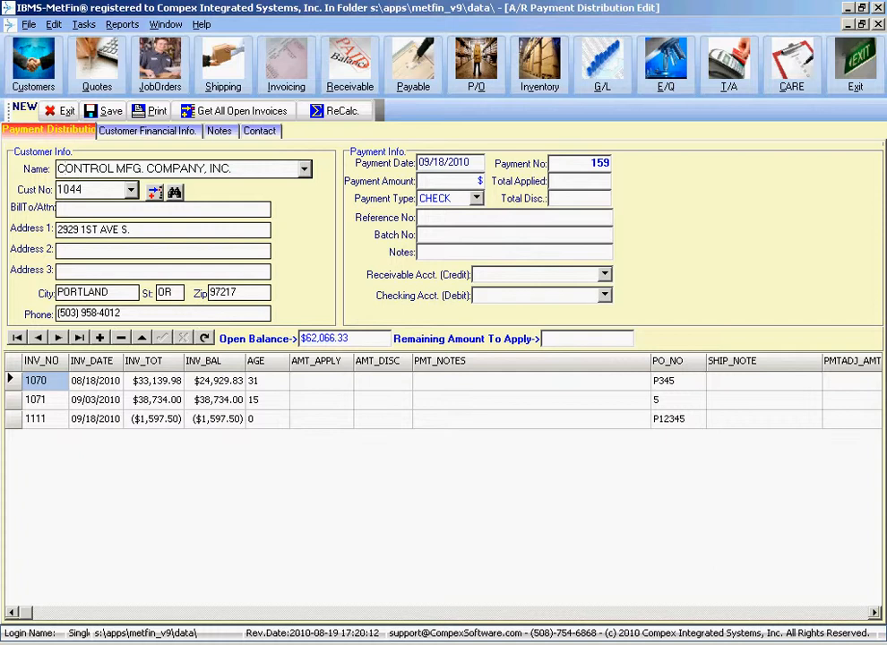
# Set the payment amount to $0.00 and the payment type to credit memo
pyautogui.click(428, 163)
pyautogui.click(443, 162)
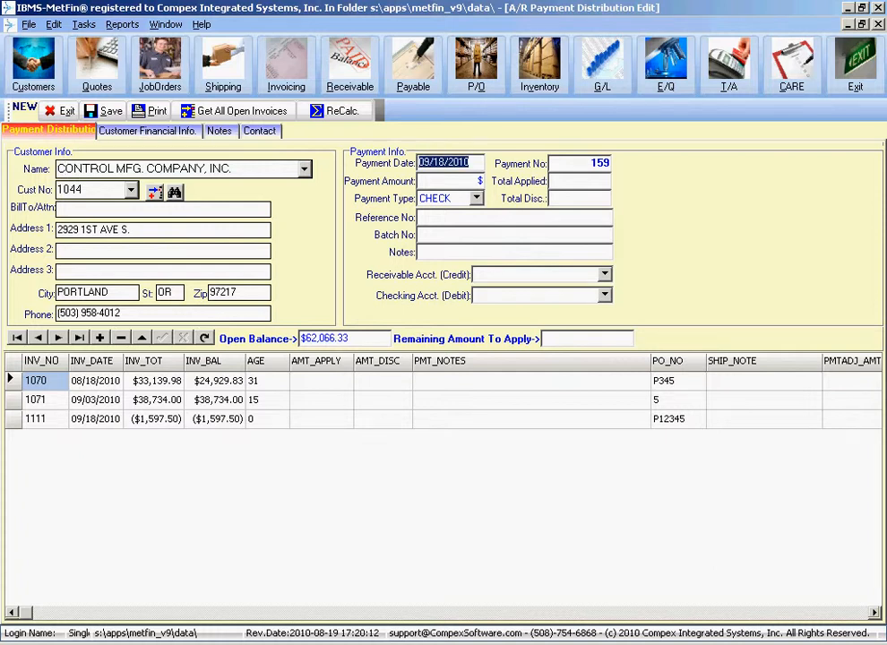
pyautogui.click(448, 162)
pyautogui.click(481, 180)
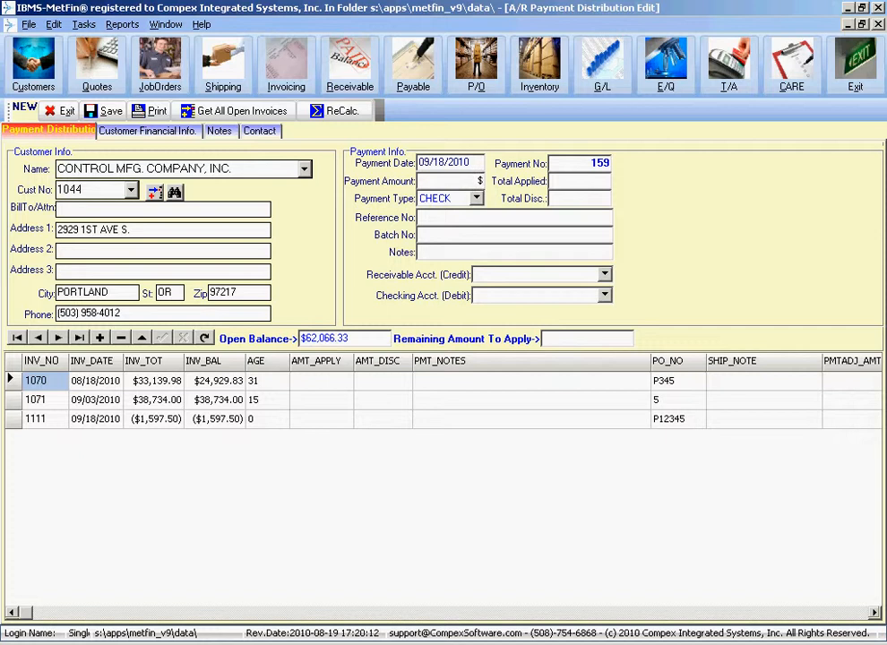
pyautogui.write('0')
pyautogui.press('Tab')
pyautogui.press('Down')
pyautogui.press('Down')
pyautogui.press('Return')
pyautogui.press('Tab')
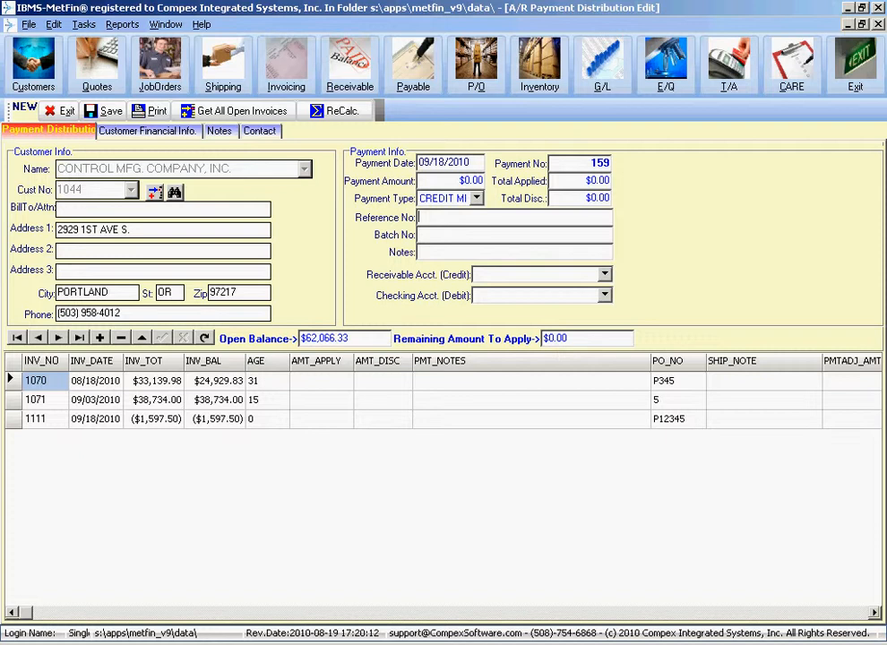
# Enter reference number CR1111 and batch number JV20100918 for the payment, leaving the notes empty
pyautogui.write('CR1111')
pyautogui.press('Tab')
pyautogui.write('JV2010')
pyautogui.write('0918')
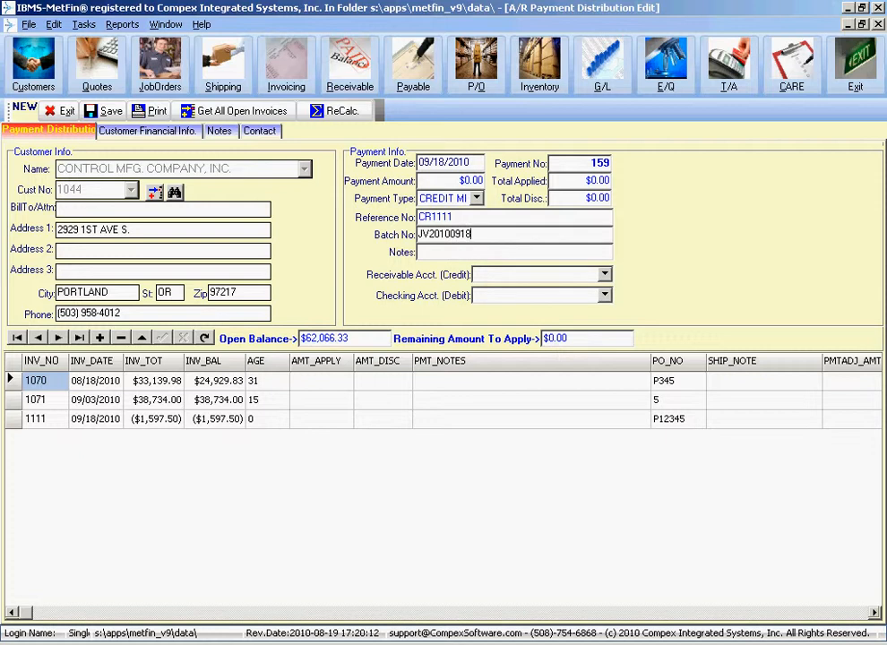
pyautogui.press('Tab')
pyautogui.click(421, 252)
# Enter -1597.50 as the amount to apply for credit invoice 1111 and check the remaining amount to apply
pyautogui.click(321, 419)
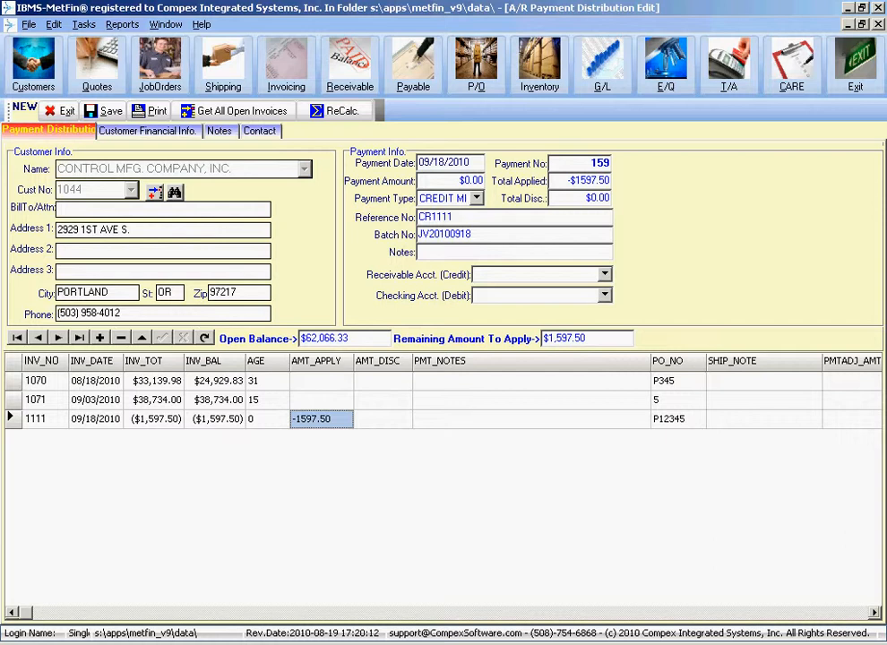
pyautogui.press('Tab')
pyautogui.press('End')
pyautogui.hotkey('shift', 'Left')
pyautogui.hotkey('shift', 'Left')
pyautogui.hotkey('shift', 'Left')
pyautogui.hotkey('shift', 'Left')
pyautogui.hotkey('shift', 'Left')
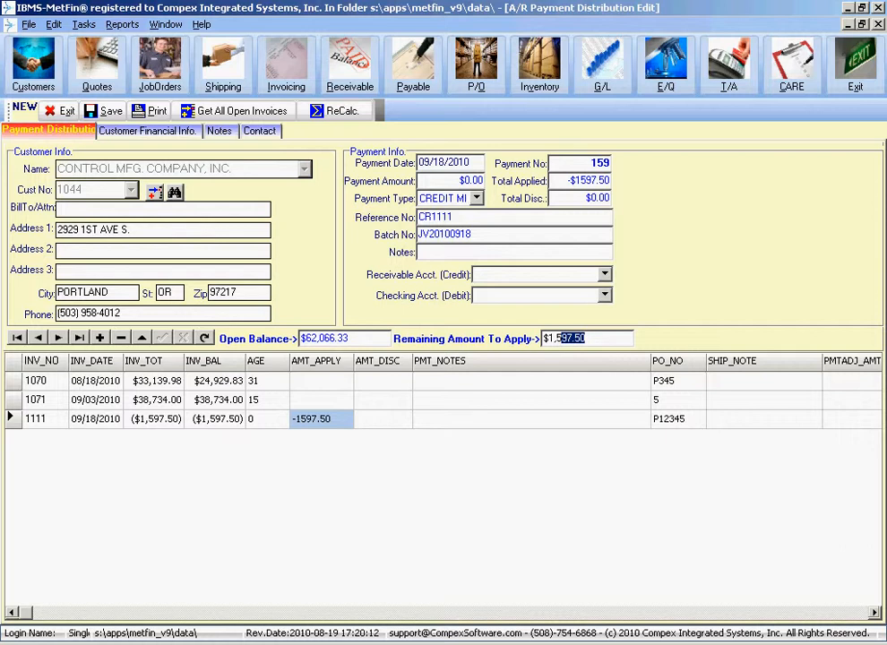
# Apply 1597.50 to invoice 1070, and save the payment distribution without entering another payment
pyautogui.click(321, 380)
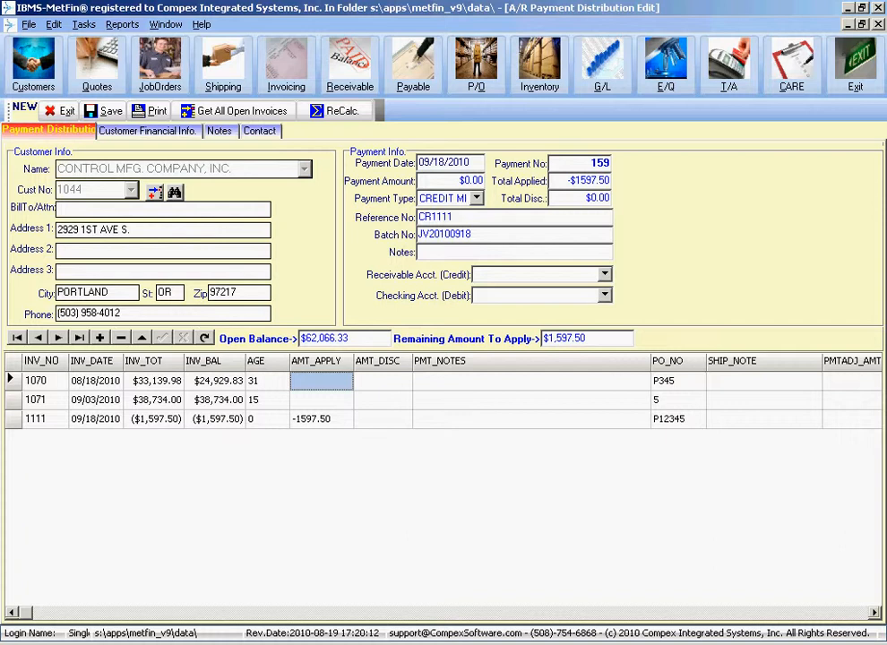
pyautogui.write('1597.50')
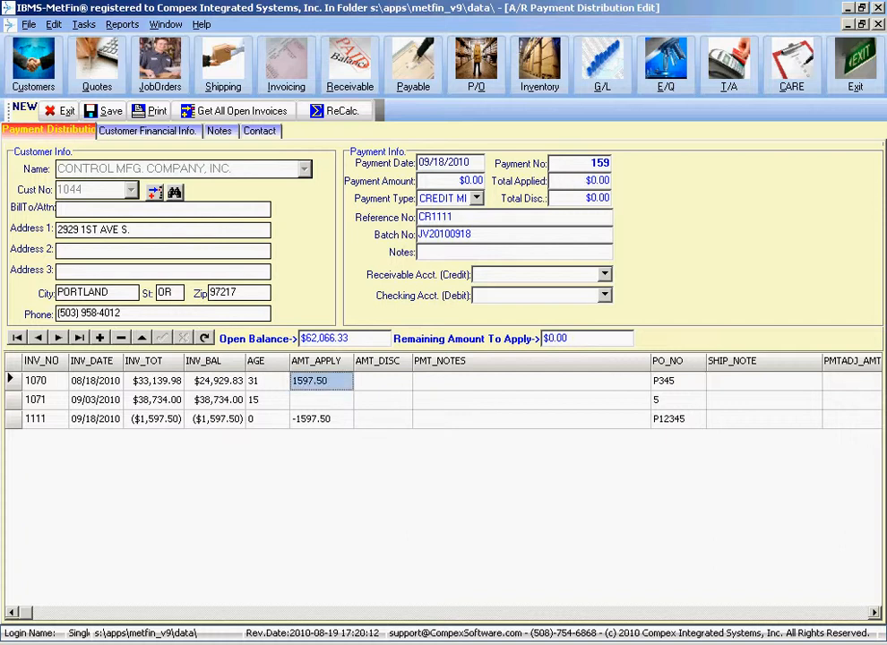
pyautogui.press('Tab')
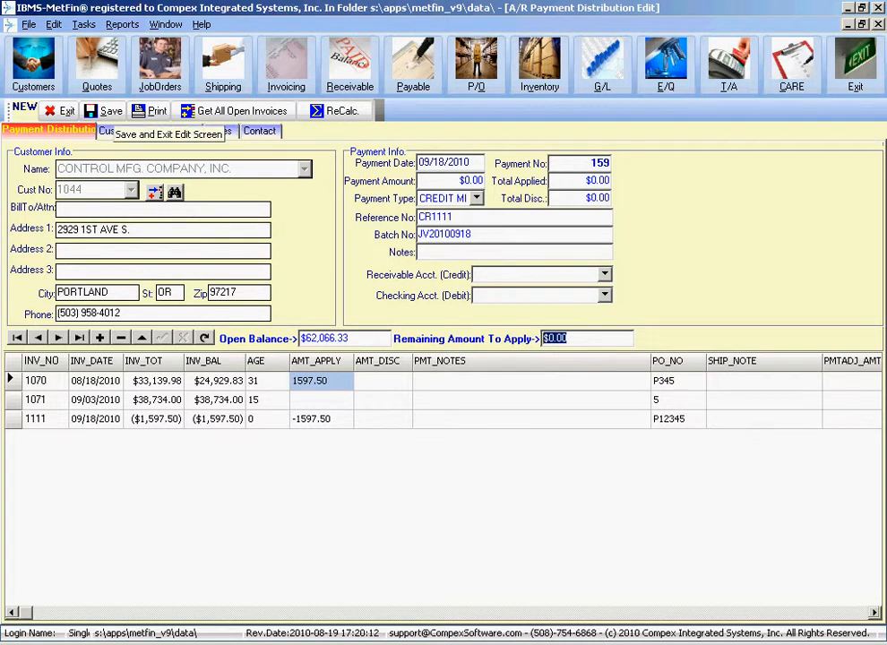
pyautogui.click(105, 110)
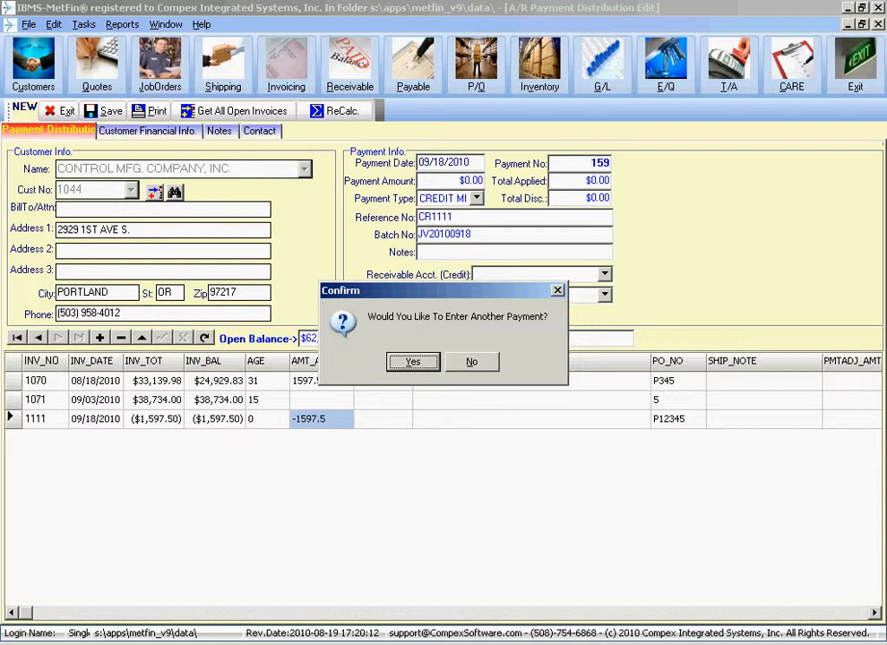
pyautogui.click(472, 362)
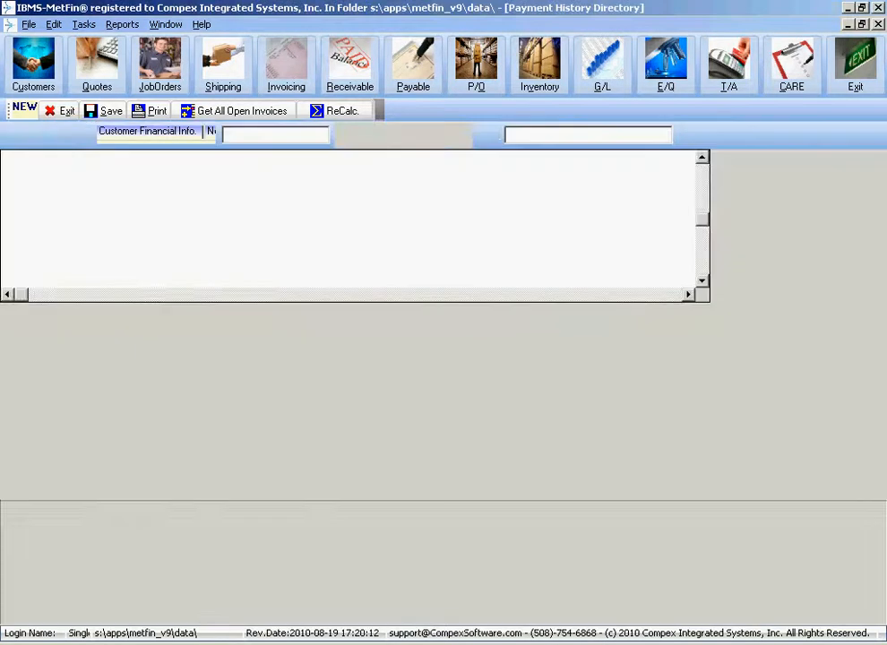